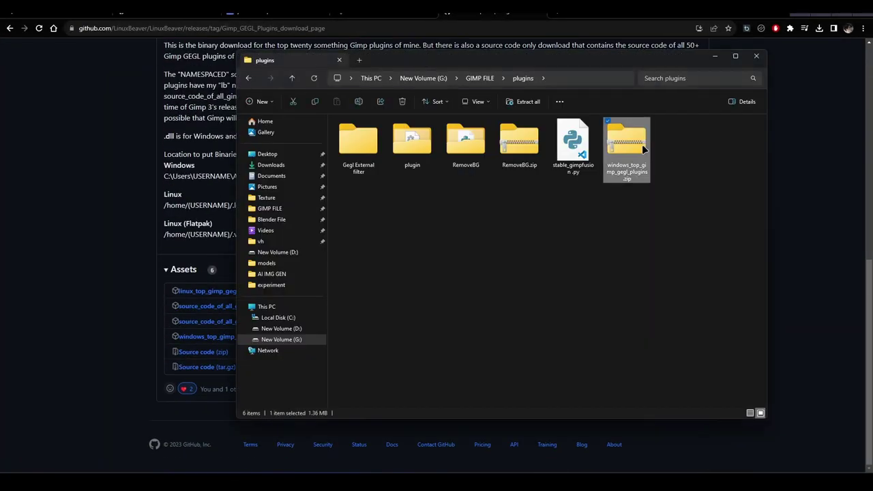
- Extract windows_top_gimp_gegl_plugins.zip into a folder of the same name and open that folder
right_click(633, 144)
mouse_move(668, 352)
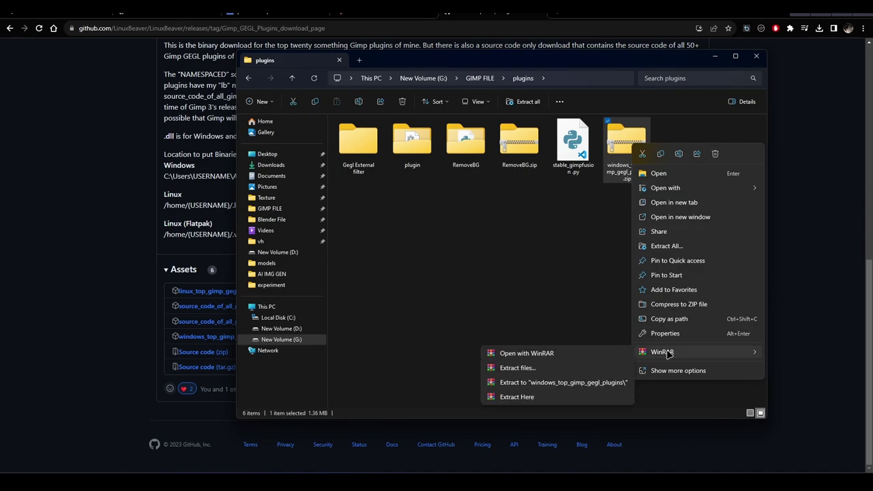
left_click(576, 384)
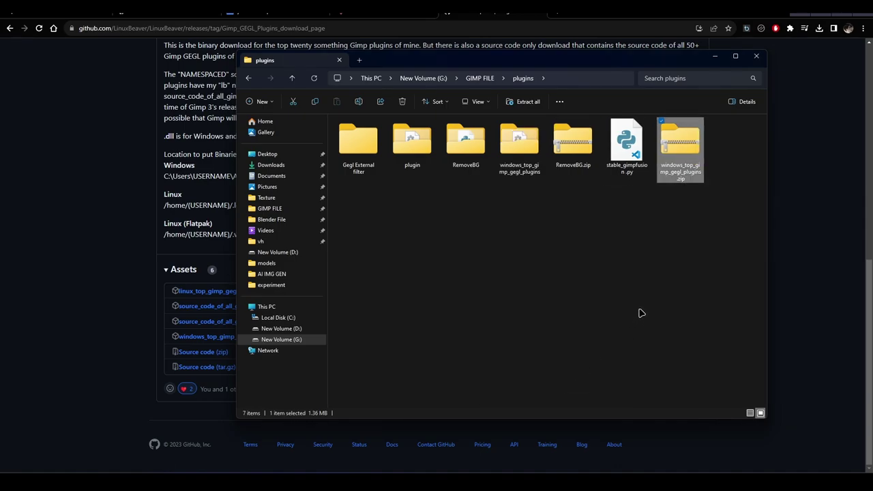
double_click(519, 167)
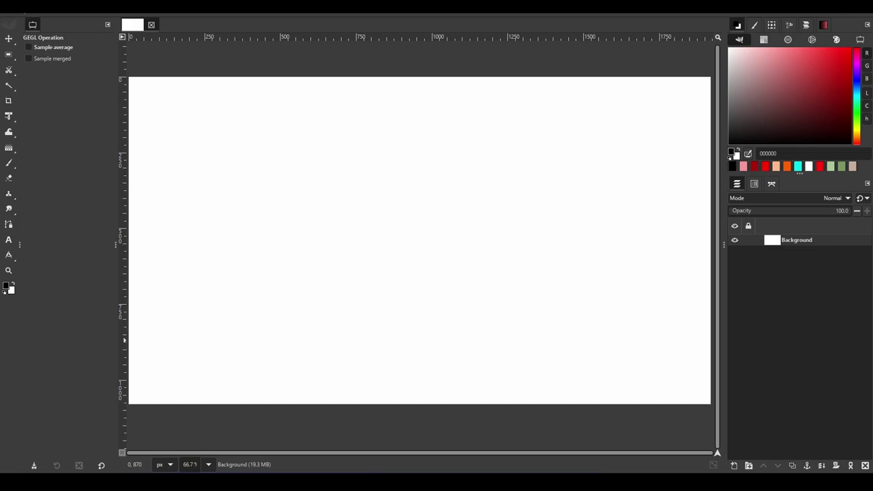
- Look up GIMP's program plug-in folder in the preferences and, from there, open the gegl-0.4 folder inside lib
key("alt+e")
left_click(52, 228)
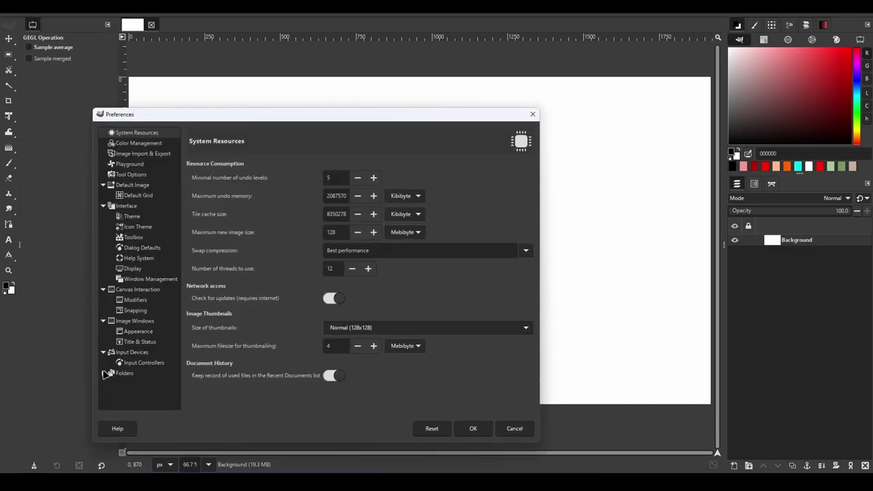
left_click(103, 374)
left_click(134, 342)
left_click(259, 230)
left_click(522, 189)
left_click(303, 92)
left_click(303, 93)
double_click(380, 165)
left_click(470, 222)
- Create a new folder called Plugins inside gegl-0.4 and open it
right_click(496, 305)
left_click(554, 393)
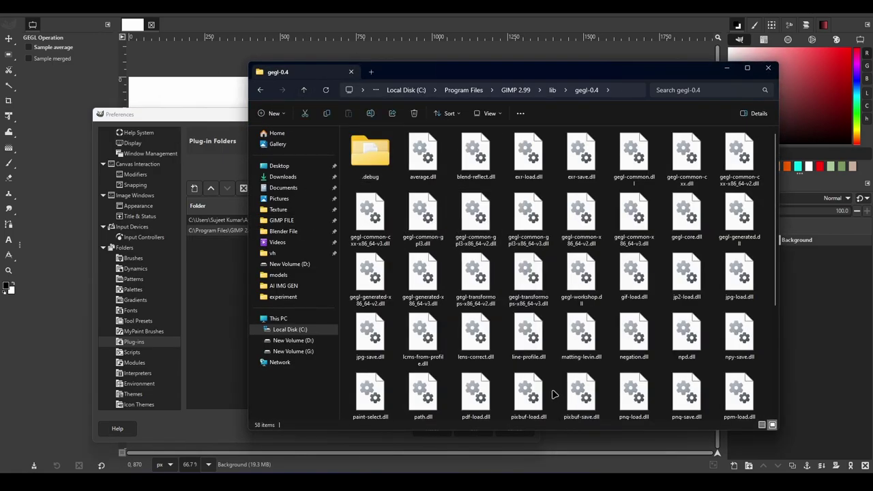
right_click(554, 394)
left_click(687, 353)
left_click(427, 277)
type("Plugins")
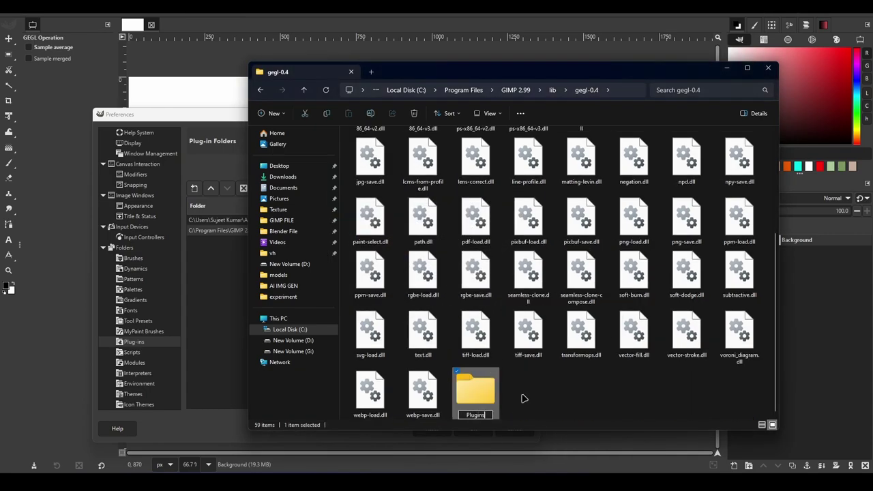
left_click(536, 407)
double_click(483, 390)
- Copy all the extracted GEGL plug-in DLL files into the new Plugins folder, granting administrator permission
mouse_move(423, 469)
left_click(431, 429)
left_click(635, 248)
key("ctrl+a")
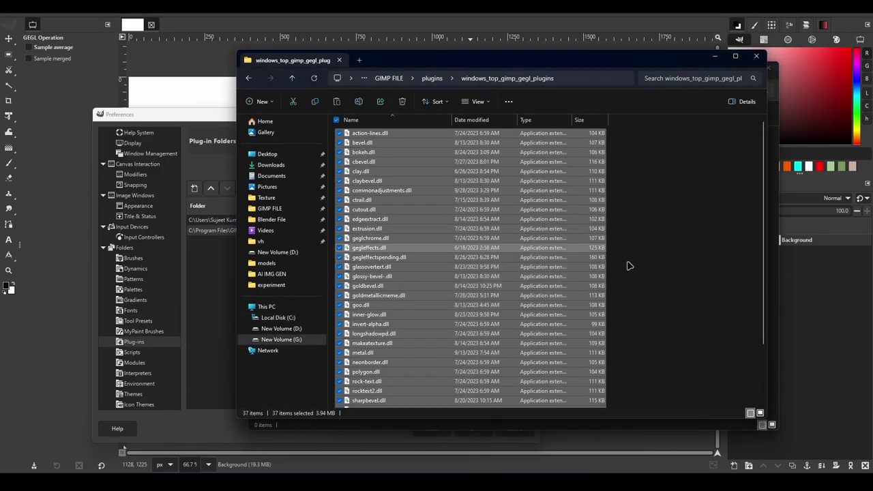
left_click(716, 58)
right_click(490, 241)
left_click(499, 250)
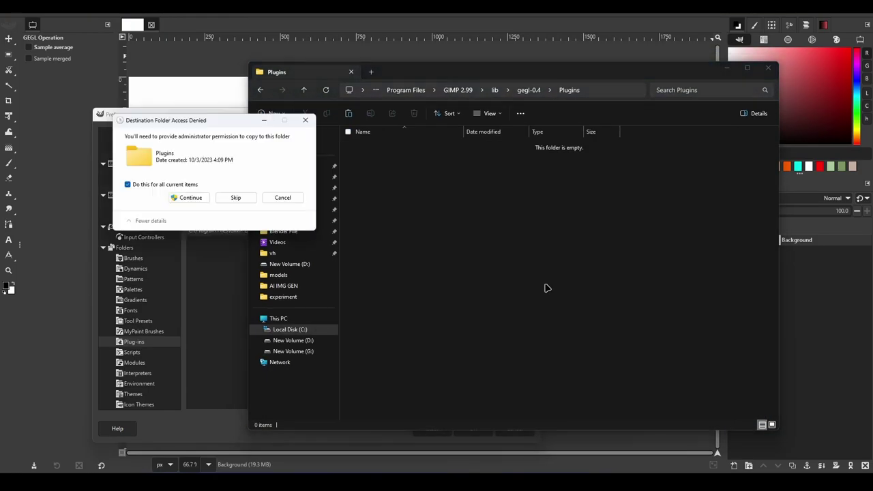
left_click(190, 197)
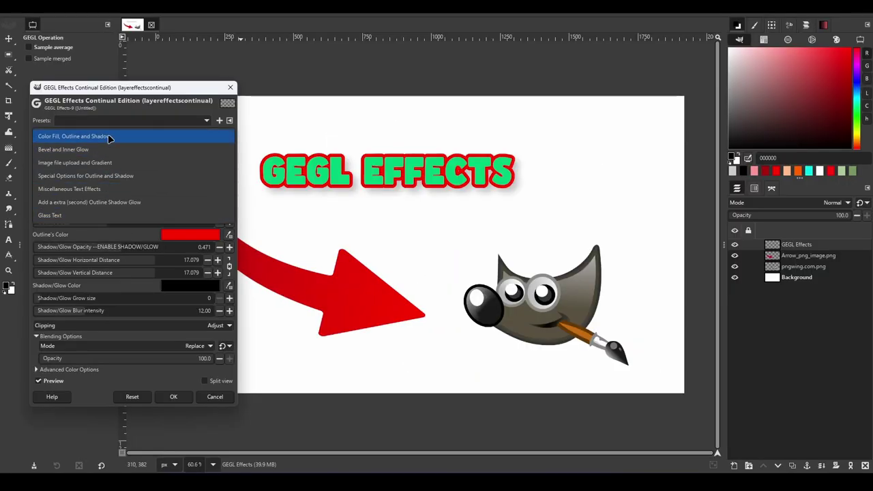
- Try several bevel blend modes on the GEGL EFFECTS text, choose Color Dodge Bevel, and toggle the inner glow on and off
left_click(112, 136)
left_click(208, 224)
left_click(103, 211)
left_click(208, 224)
left_click(87, 253)
left_click(201, 226)
left_click(135, 244)
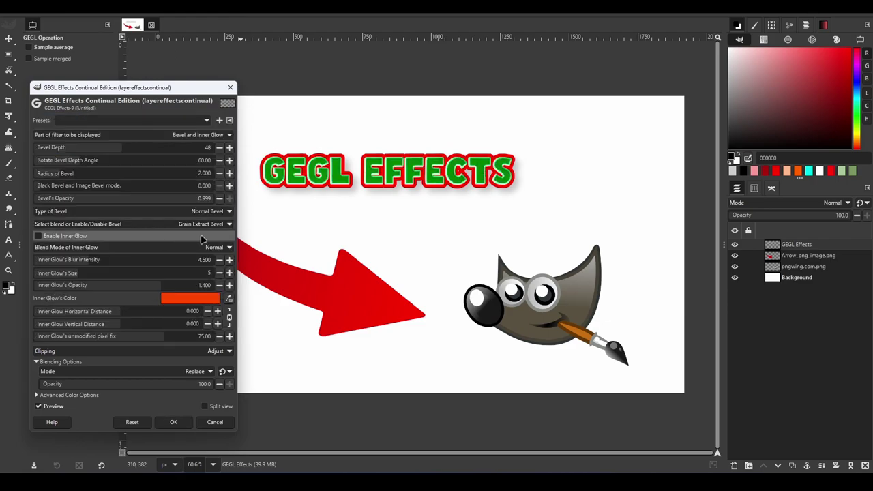
left_click(204, 225)
left_click(115, 220)
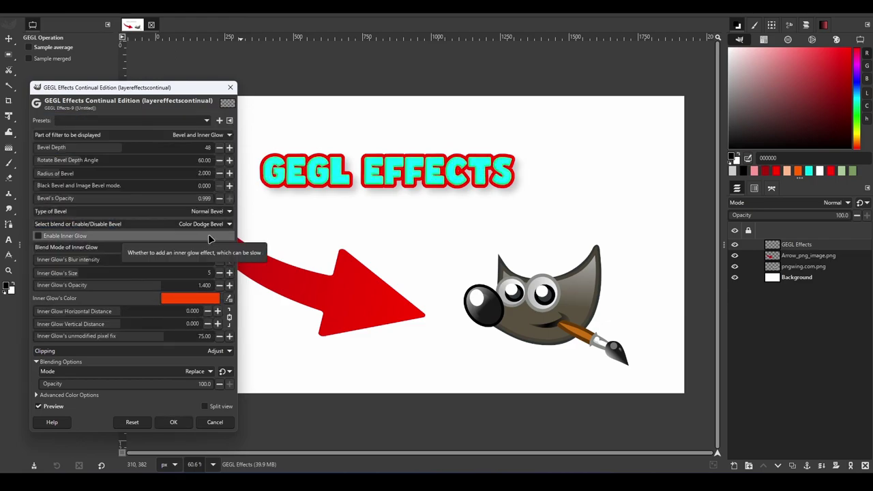
left_click(55, 236)
left_click(54, 237)
- Enable Glass on Text for the GEGL EFFECTS text and set its azimuth to about 239
left_click(102, 135)
left_click(119, 202)
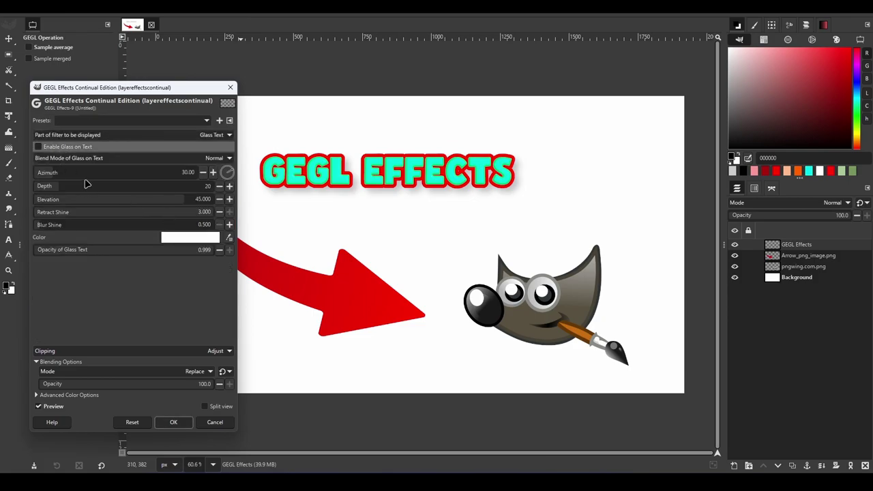
left_click(75, 146)
left_click(165, 178)
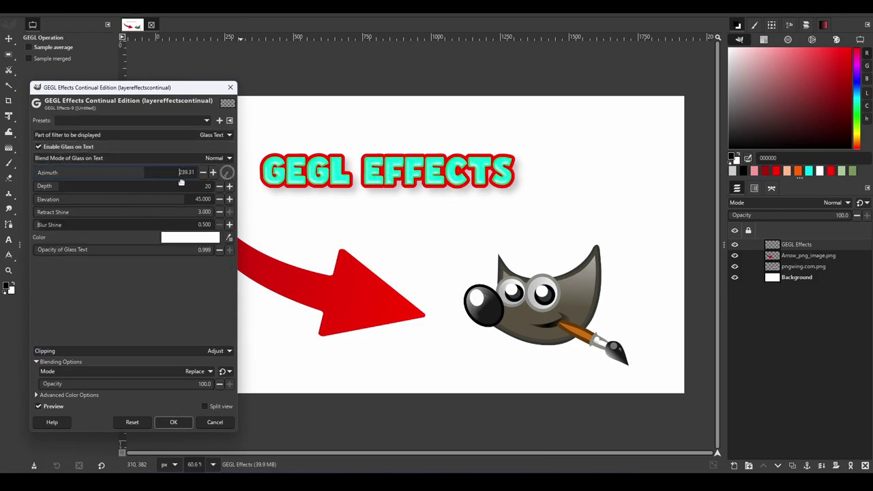
- Show the Miscellaneous Text Effects options, enable Shiny Text, and generate a new gloss shine seed
left_click(170, 135)
left_click(102, 112)
left_click(156, 159)
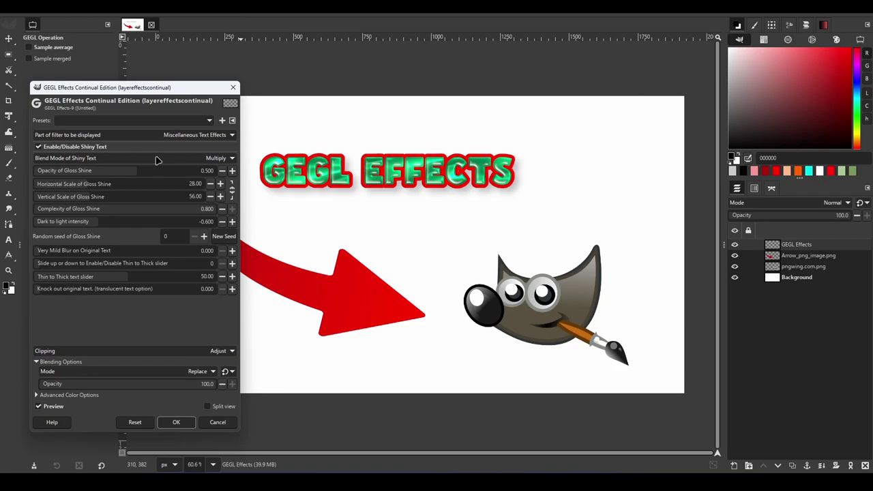
left_click(156, 159)
left_click(224, 236)
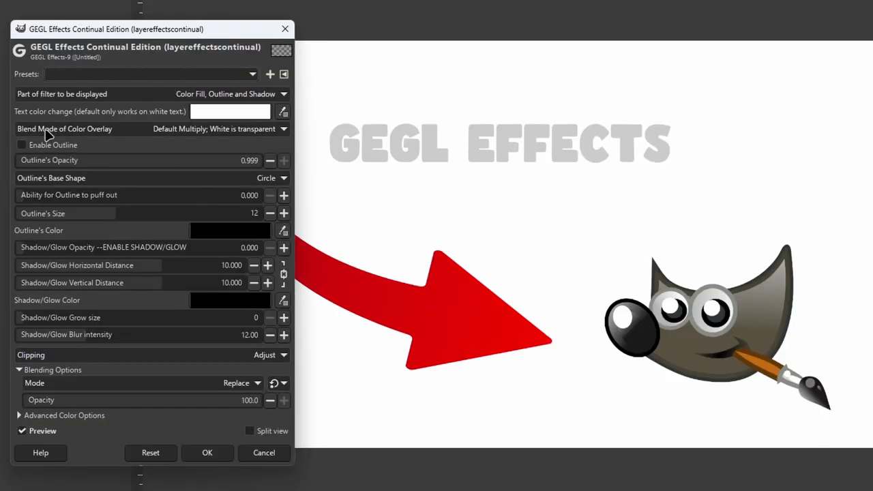
- Add an outline with a drop shadow to the plain GEGL EFFECTS text and pick a new outline colour
left_click(22, 145)
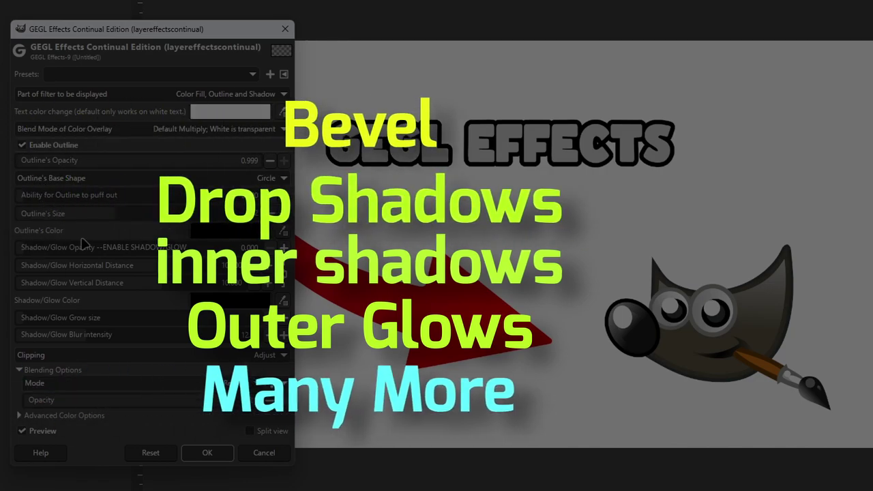
left_click_drag(34, 249, 261, 249)
left_click_drag(146, 268, 132, 248)
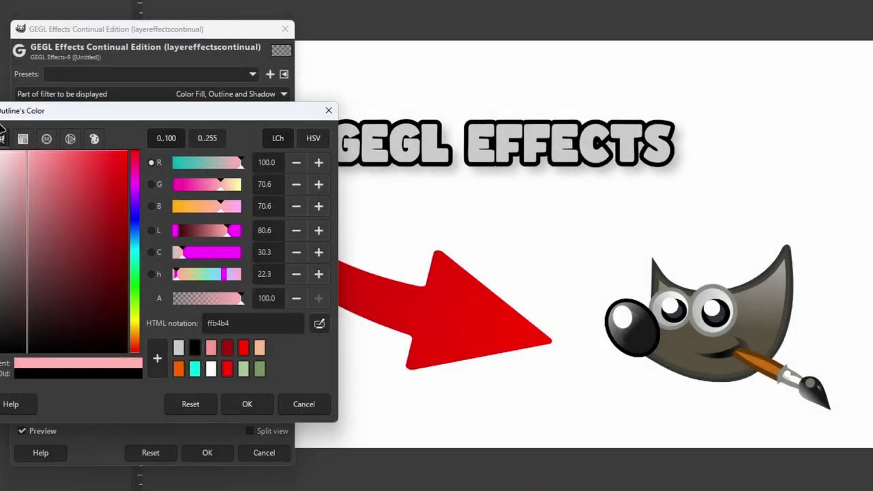
left_click(245, 403)
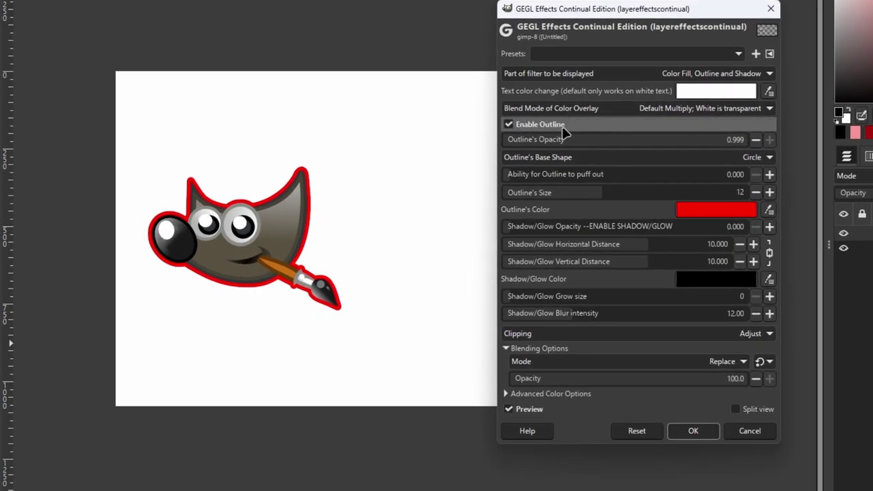
- Adjust the outline and raise the shadow/glow opacity of the GIMP mascot, and select Screen Bevel as its bevel blend
left_click(564, 129)
left_click_drag(565, 226, 852, 233)
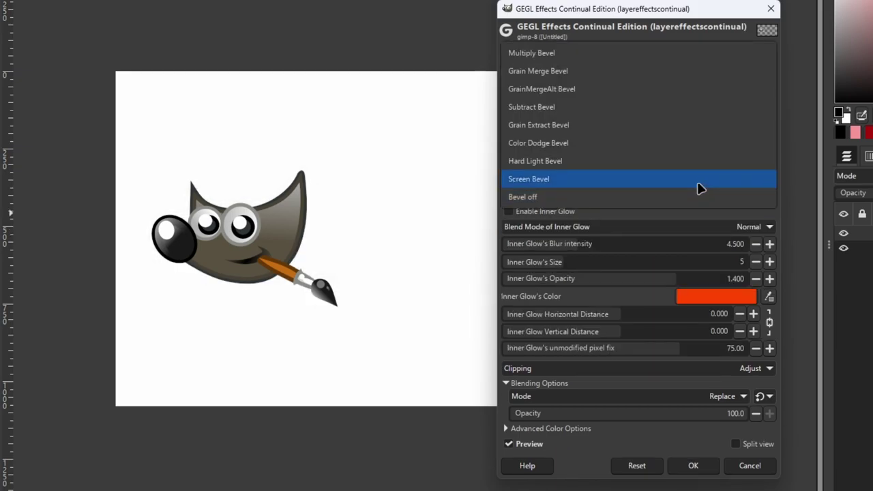
left_click(698, 184)
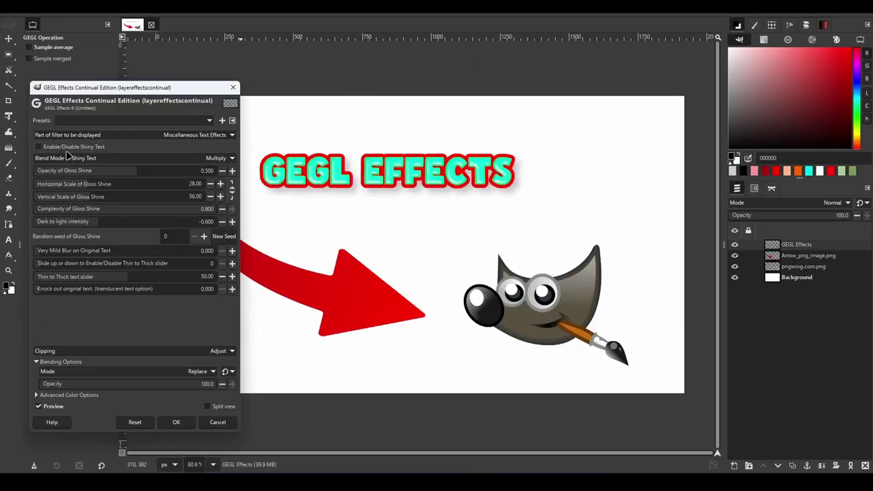
- Turn on Shiny Text for the red-outlined GEGL EFFECTS text, keep the Multiply blend mode, and randomize the gloss seed
left_click(67, 148)
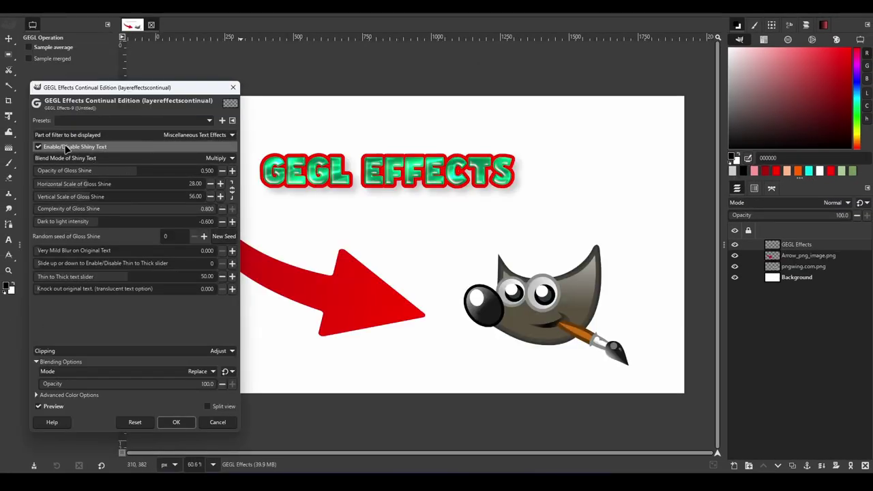
left_click(157, 158)
left_click(140, 147)
left_click(150, 157)
left_click(107, 174)
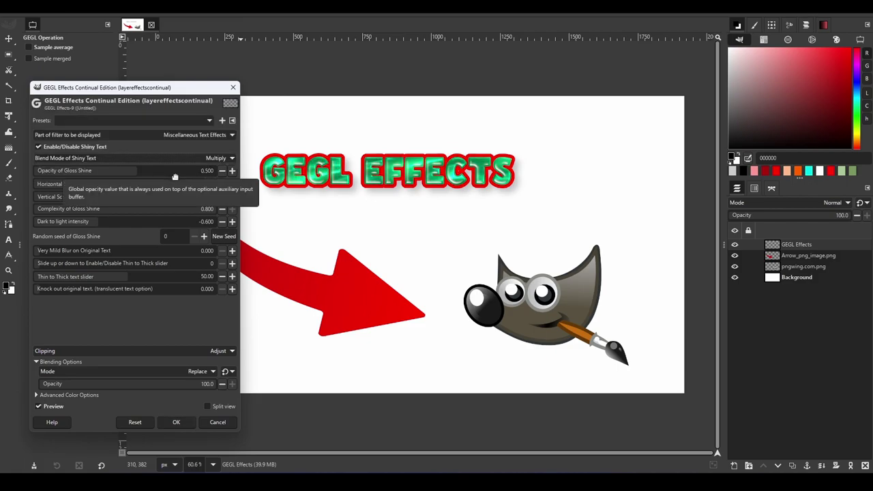
left_click(220, 237)
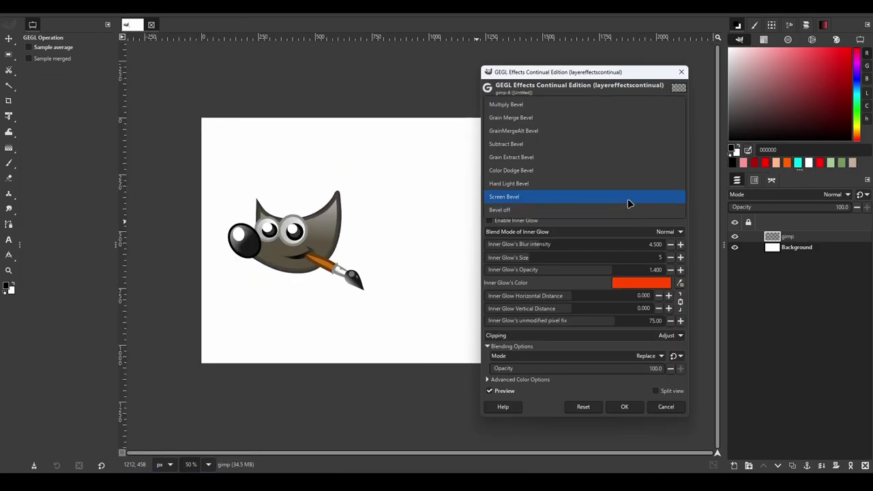
- Compare different bevel blend modes on the GIMP mascot, including Color Dodge Bevel, Multiply Bevel and Hard Light Bevel
left_click(629, 197)
left_click(554, 210)
left_click(554, 184)
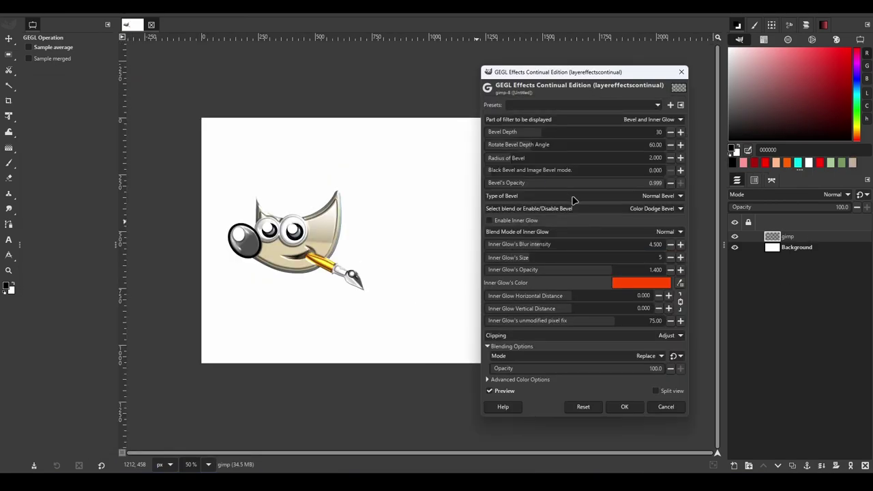
left_click(584, 208)
left_click(535, 156)
left_click(582, 208)
left_click(560, 179)
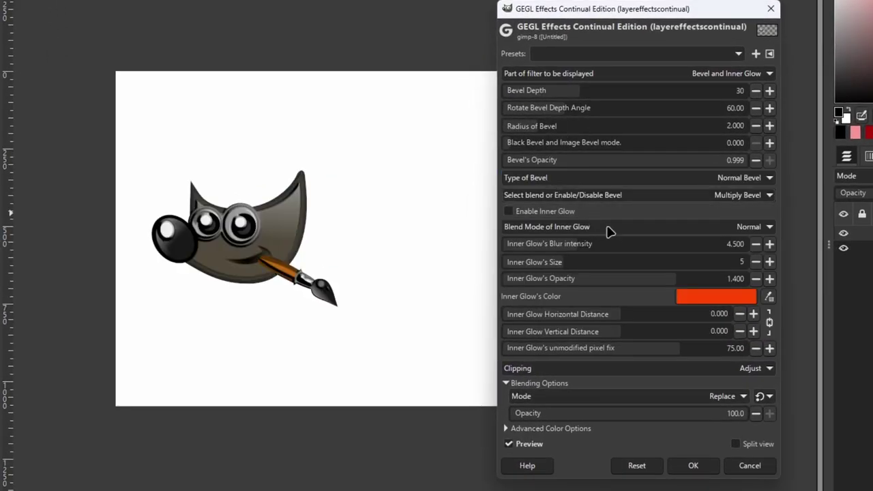
left_click(668, 196)
left_click(600, 268)
left_click(606, 197)
left_click(582, 235)
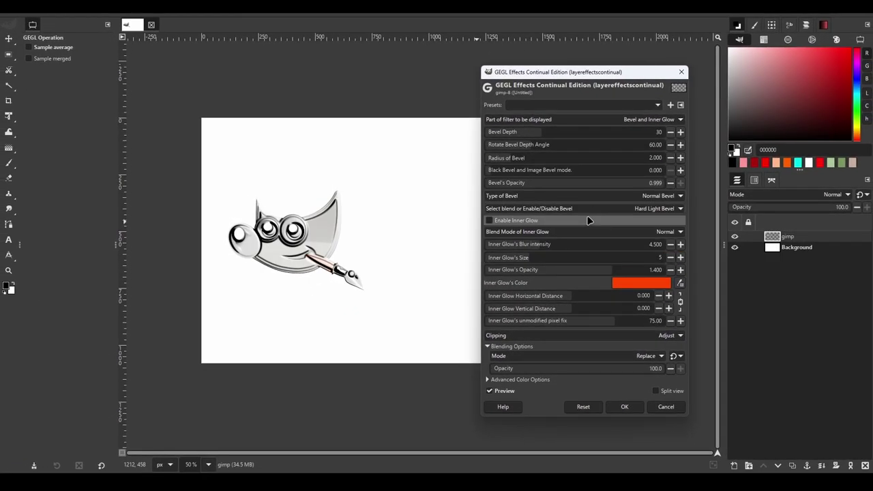
left_click(589, 208)
left_click(561, 223)
left_click(584, 207)
left_click(562, 168)
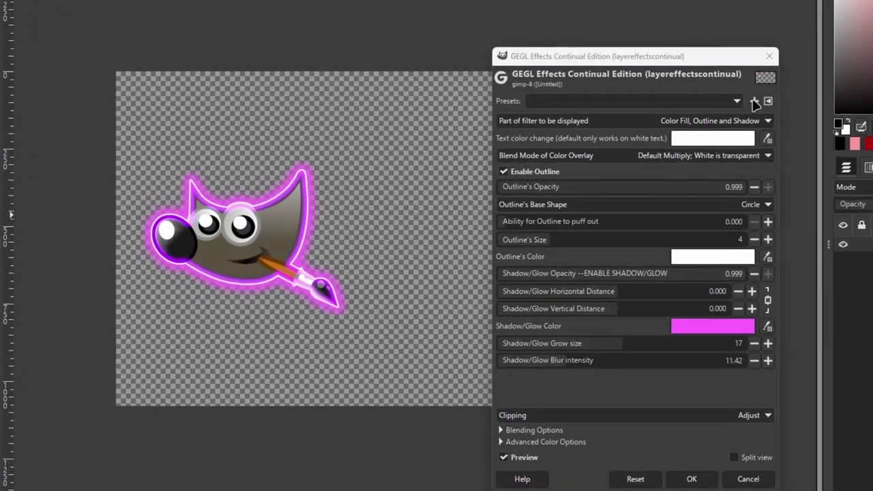
- Save the mascot's current outline and pink glow settings as a preset named glow
left_click(697, 115)
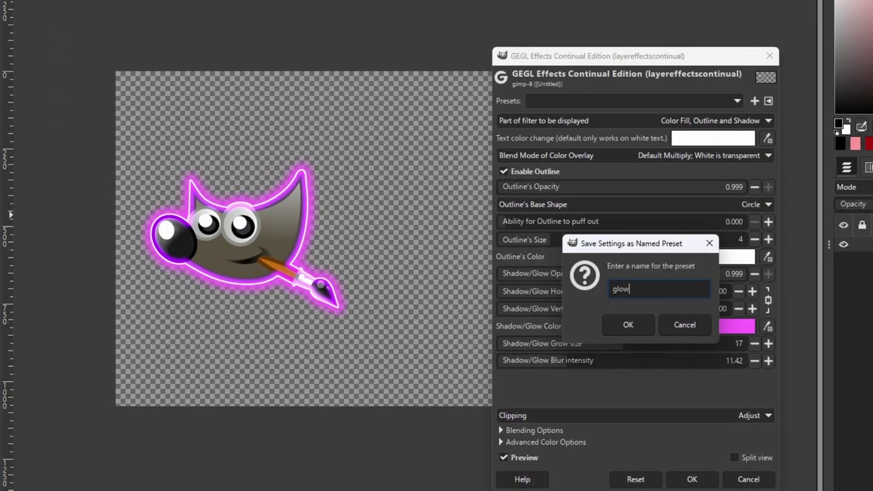
type("glow")
left_click(628, 325)
- Load the saved glow preset and apply the GEGL Effects filter to the mascot layer
left_click(768, 100)
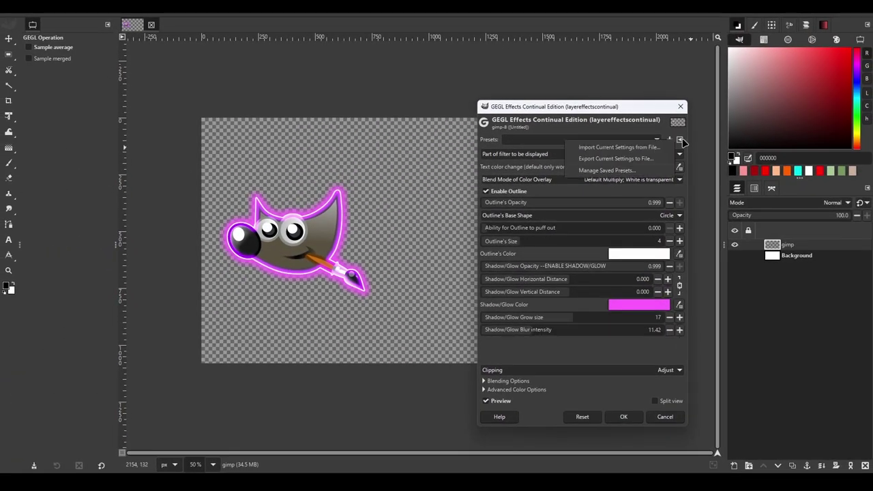
left_click(614, 140)
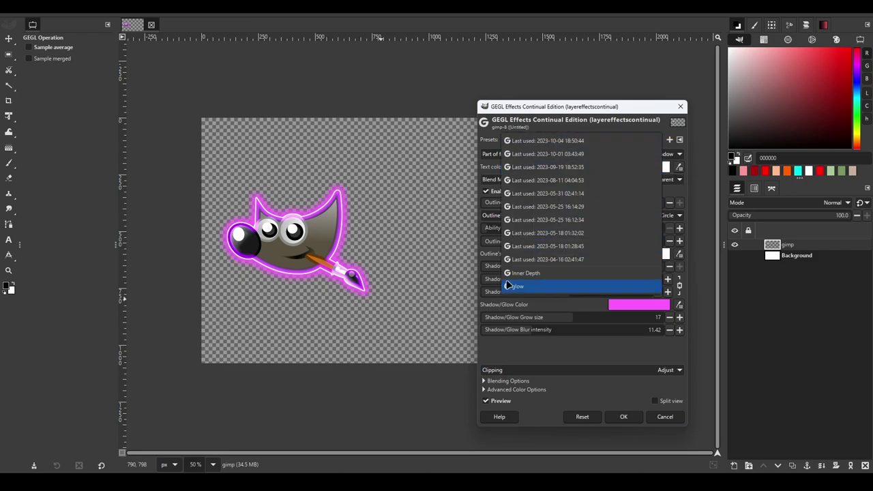
left_click(545, 289)
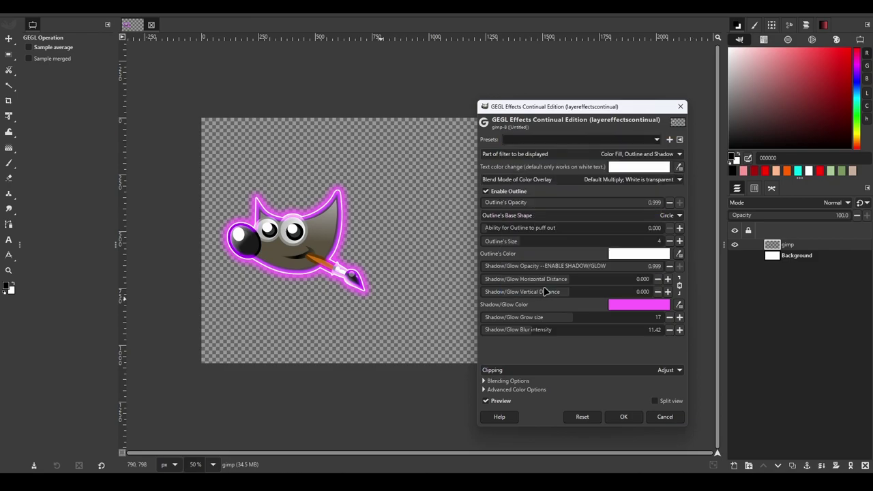
left_click(621, 417)
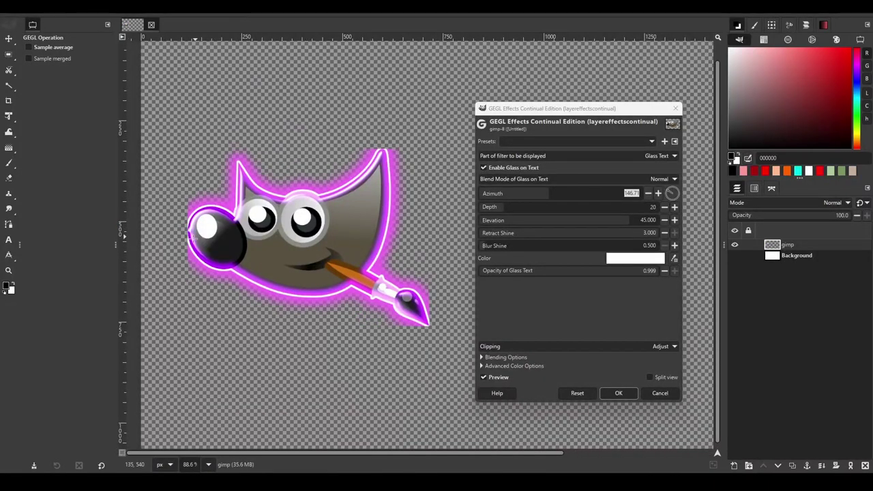
- Move the filter dialog aside and cancel the Glass Text effect on the mascot
left_click_drag(590, 109, 597, 102)
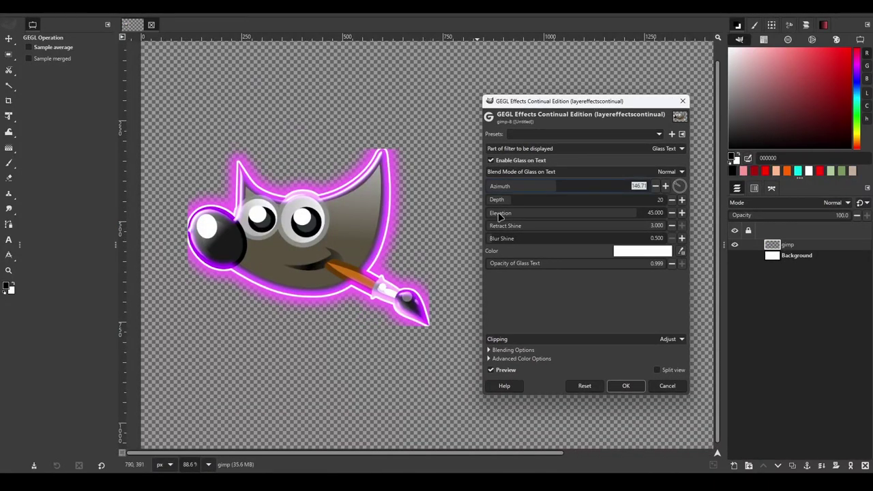
left_click(657, 390)
- Search the actions for gegl op and open the GEGL Operation tool's list of operations on the blank image
left_click(106, 13)
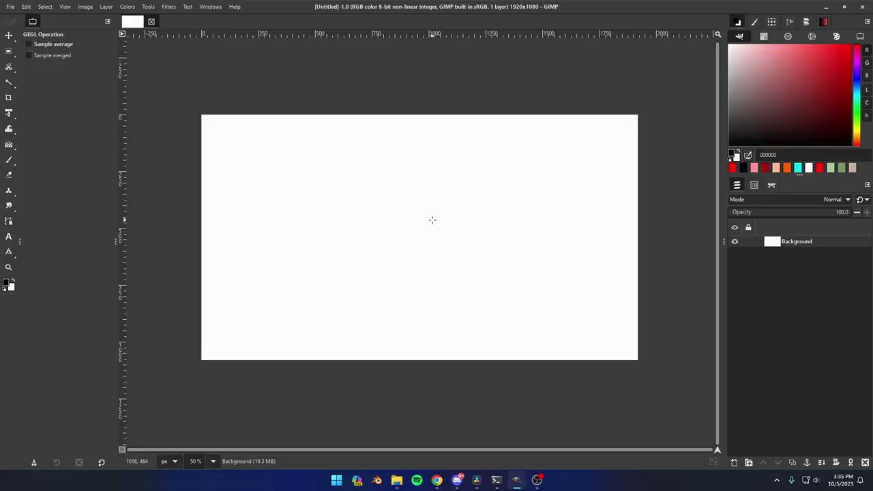
key("slash")
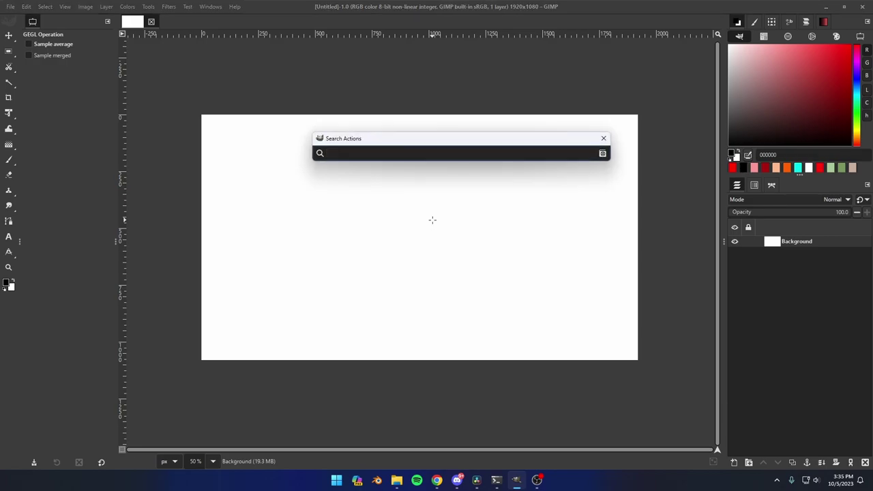
type("gegl")
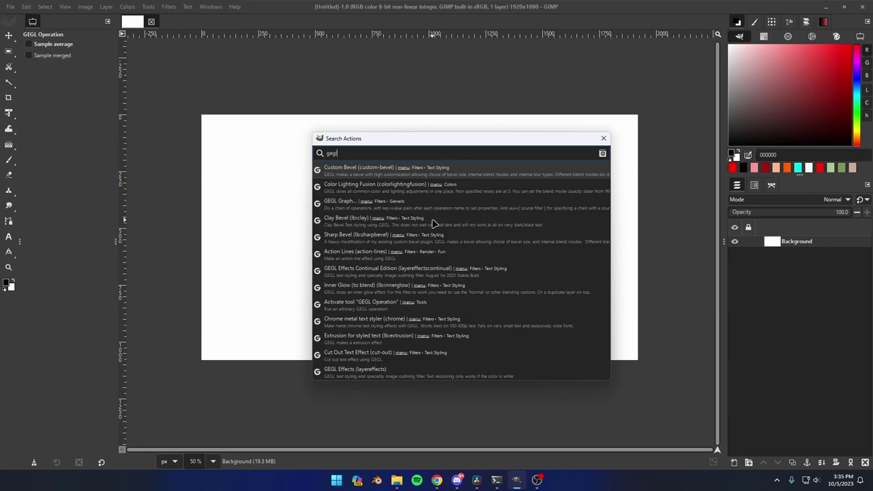
type(" op")
double_click(435, 237)
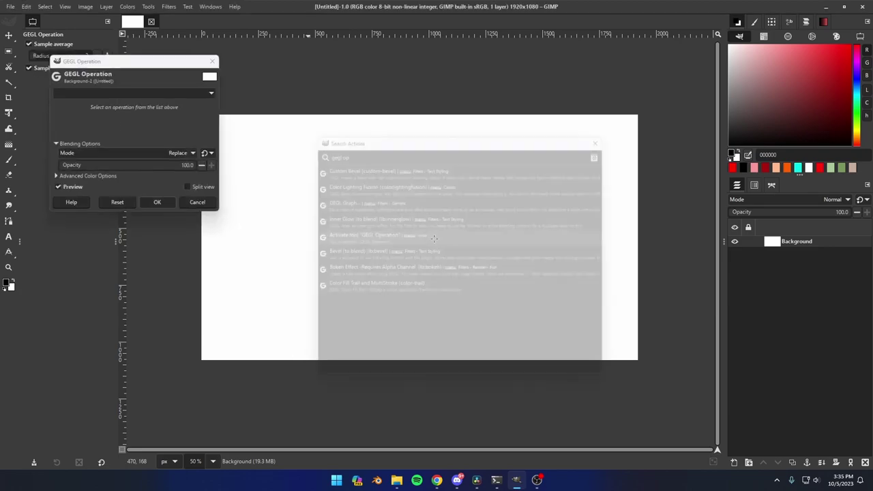
left_click(121, 94)
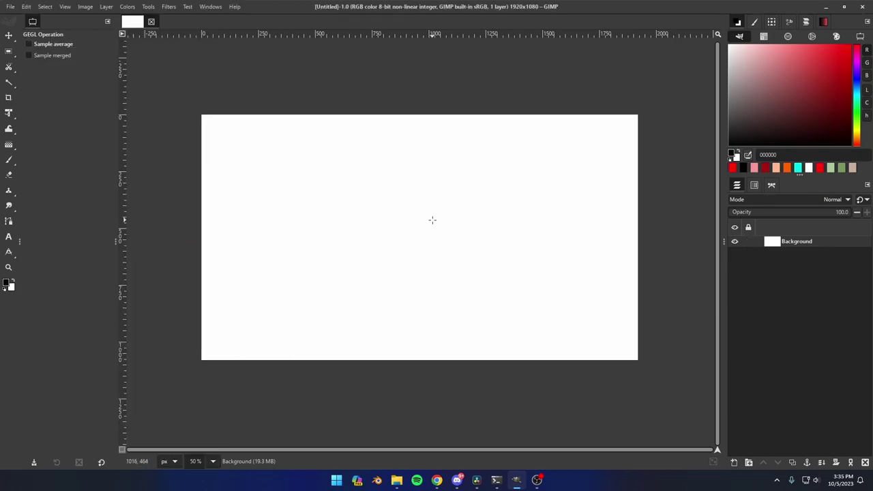
- Search the actions for gegl sdf, then show the Text Styling group of filters
key("slash")
type("geg")
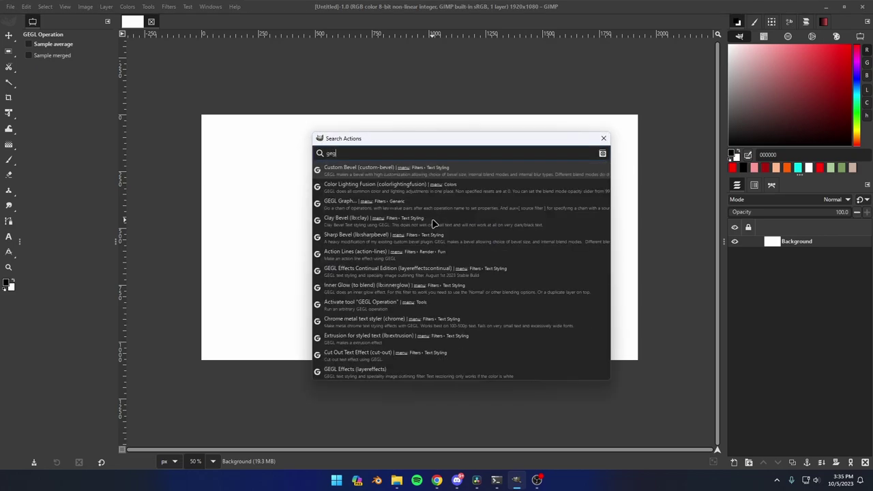
type("l sdf")
left_click(169, 7)
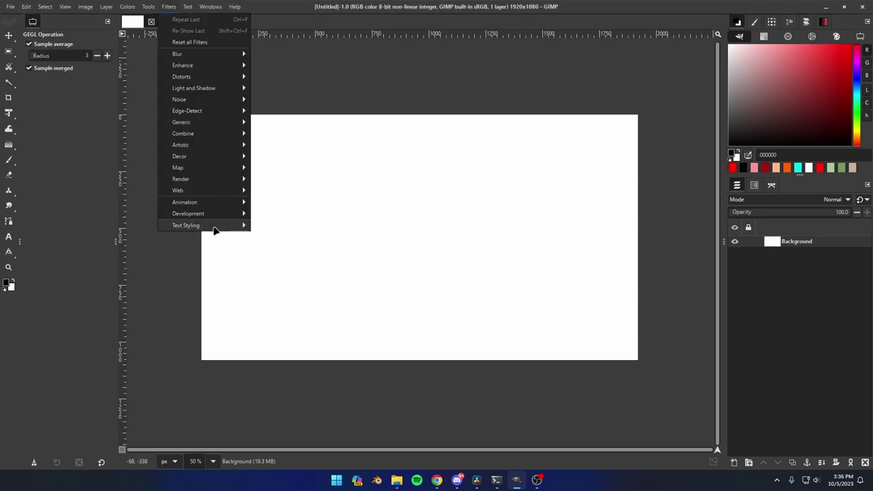
mouse_move(214, 227)
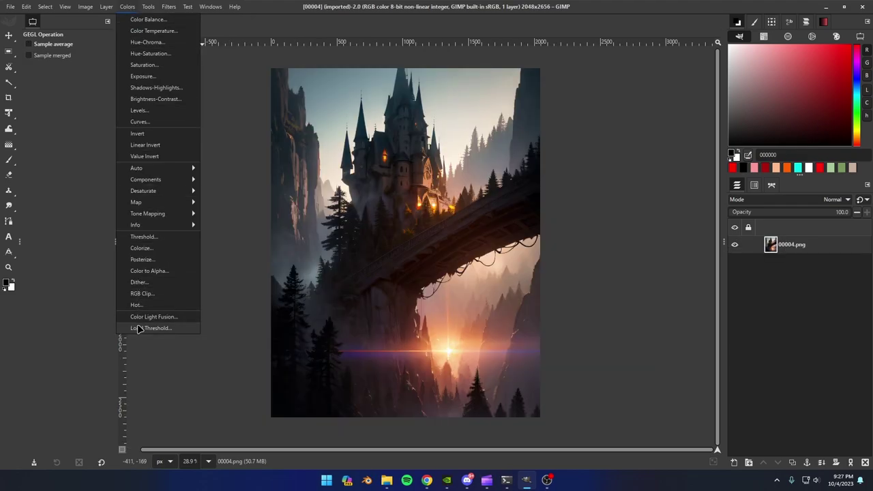
- Open Color Light Fusion on the castle image and set Sharpen to 0.017, Saturation to 1.291 and Contrast to 1.009
left_click(140, 317)
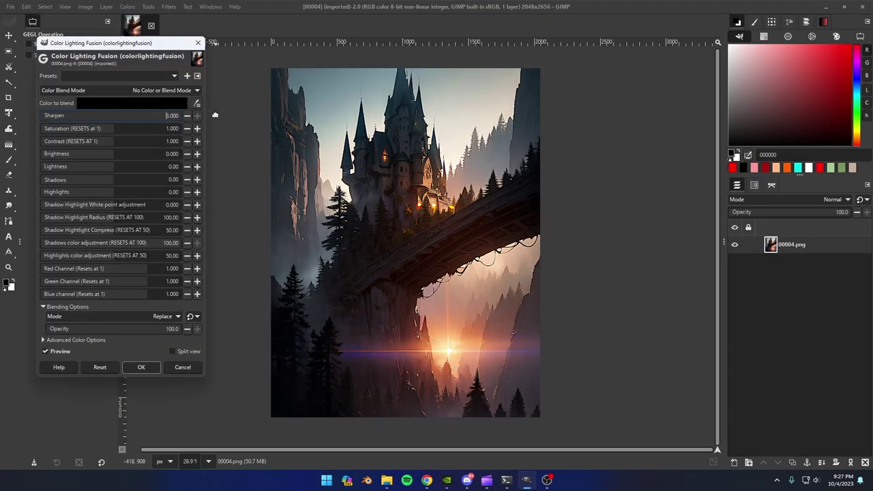
left_click_drag(185, 116, 71, 115)
left_click_drag(126, 114, 70, 116)
left_click_drag(127, 128, 117, 144)
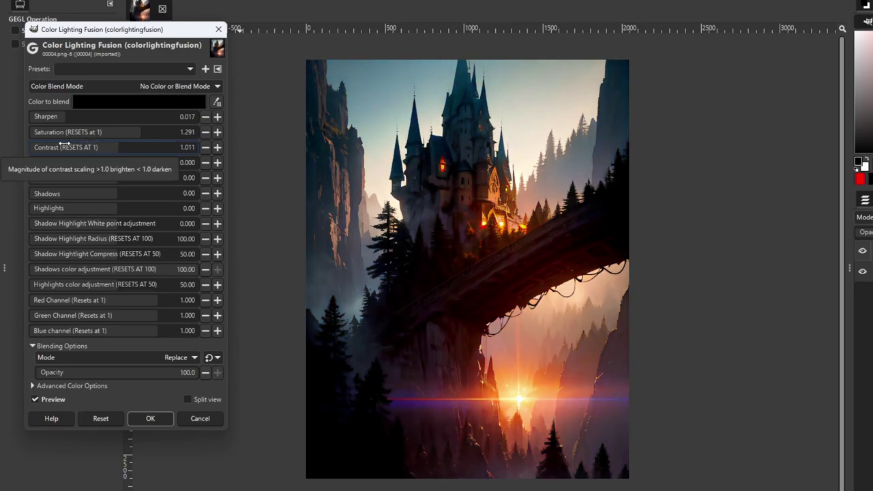
- Set Lightness to 4.82, Highlights to 14.19, white point to 3.986, shadow highlight radius to 123.01, compress to 52.70 and highlights color adjustment to 64.86
left_click(137, 178)
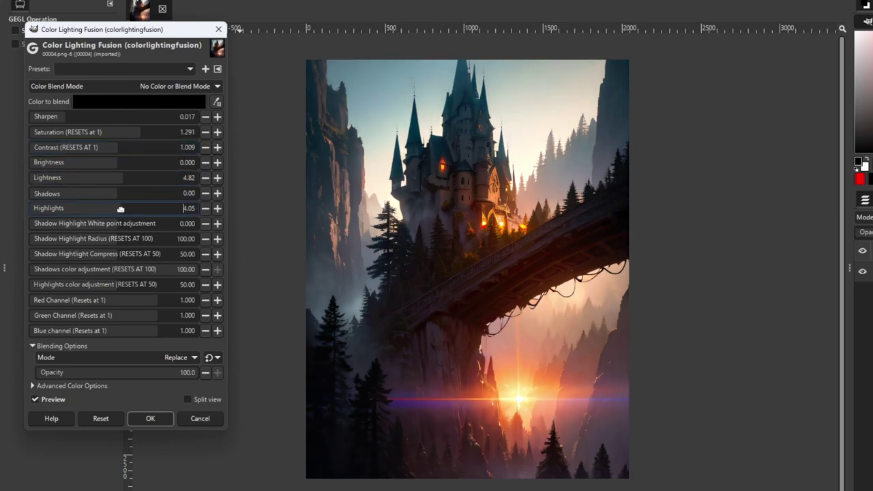
left_click_drag(127, 210, 135, 240)
left_click(120, 253)
left_click_drag(48, 285, 3, 300)
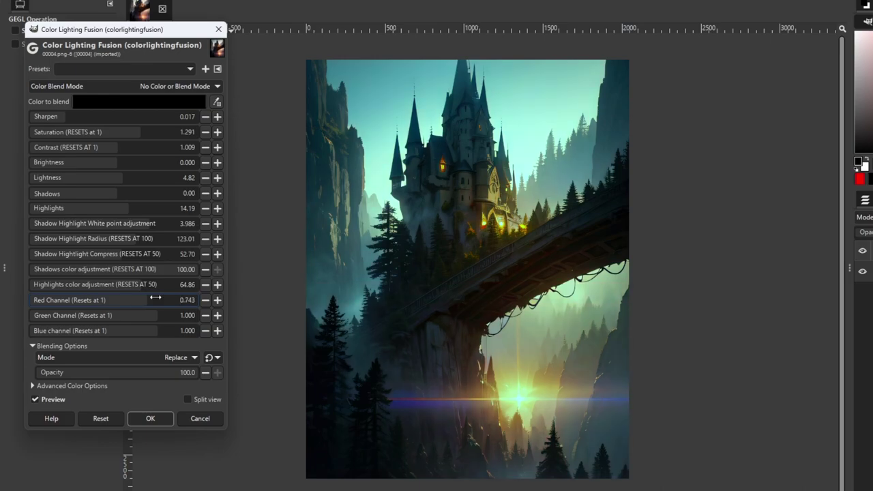
- Set the castle image's red channel to 1.053, green to 1.450 and blue to 1.844, and toggle the preview to compare
left_click_drag(194, 299, 447, 299)
left_click_drag(190, 299, 160, 321)
left_click_drag(51, 315, 388, 310)
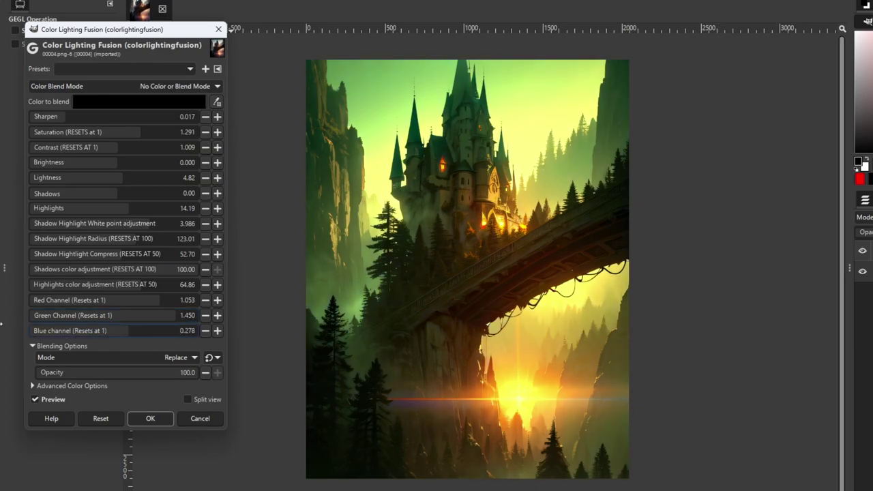
left_click_drag(23, 325, 408, 312)
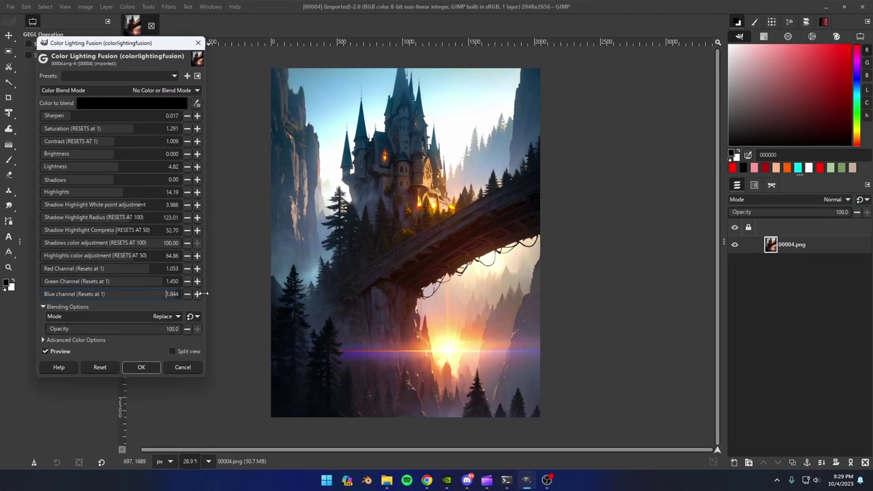
left_click(61, 351)
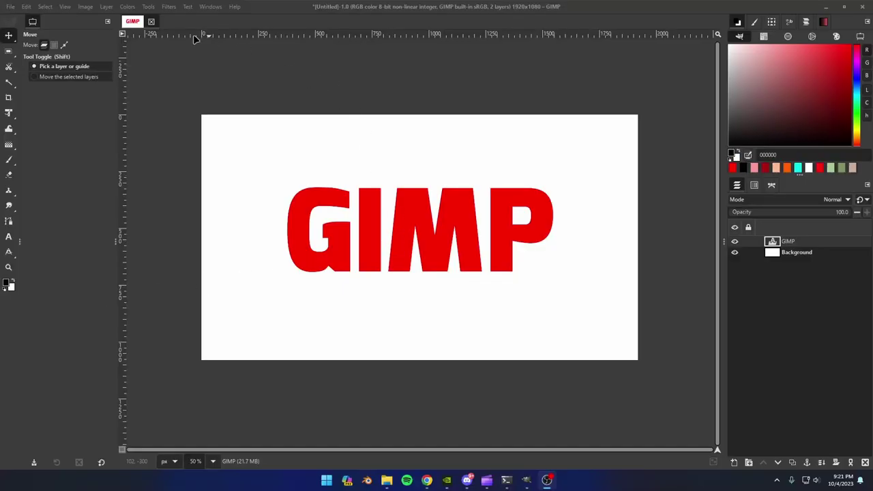
- Open the Custom Bevel text styling filter on the red GIMP text layer
left_click(169, 6)
mouse_move(209, 238)
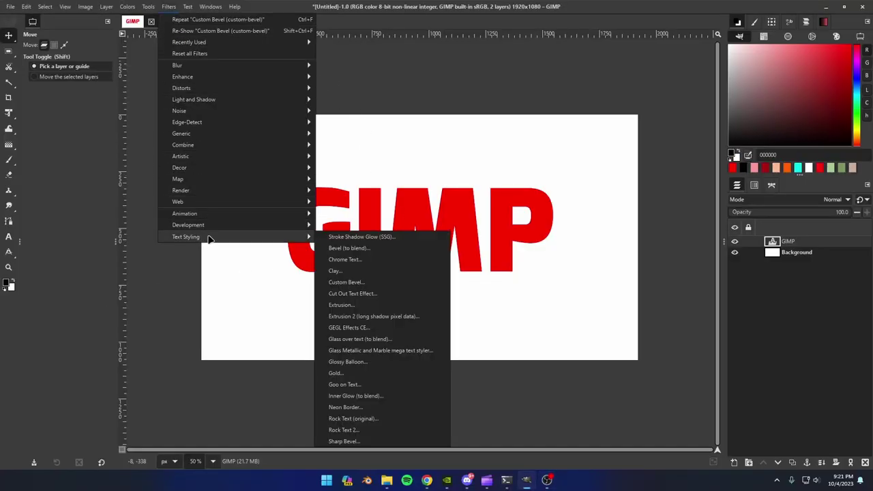
left_click(348, 282)
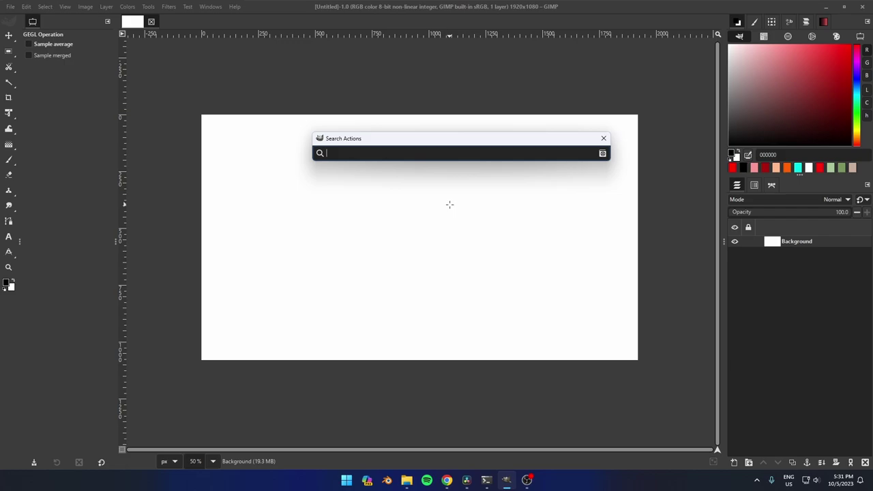
- Search the actions for bevel, then open Custom Bevel as a GEGL operation on the blank image and cancel it
type("bevel")
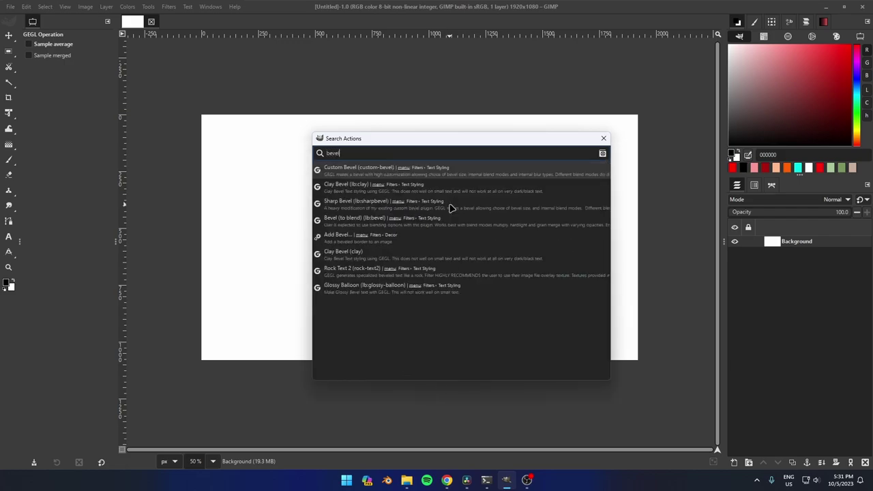
key("Escape")
left_click(148, 6)
left_click(191, 111)
left_click(143, 93)
left_click(102, 410)
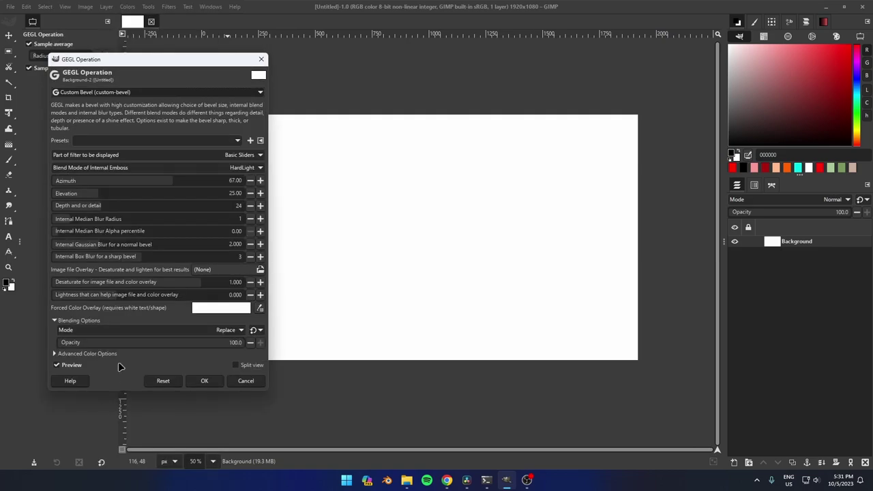
left_click(243, 380)
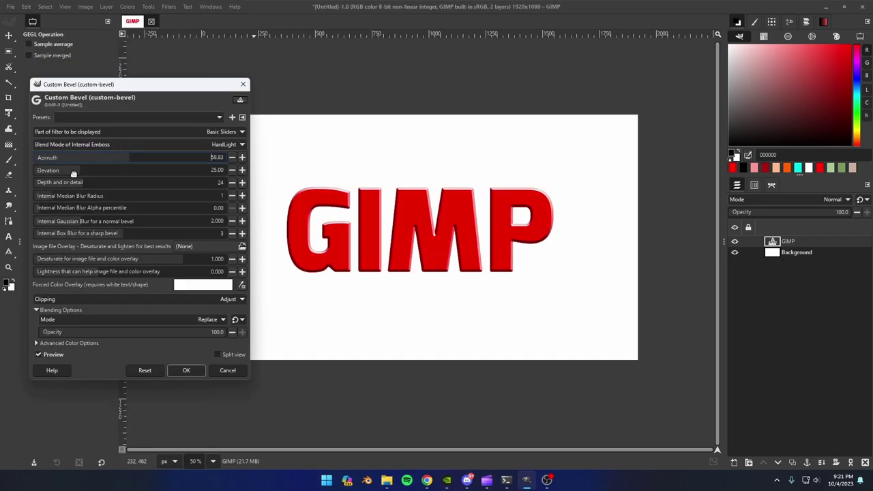
- Set the GIMP text bevel's elevation to 22.99, depth to 36, median blur radius to 3 and median alpha percentile to 100
mouse_move(74, 174)
left_mouse_down()
mouse_move(61, 172)
mouse_move(183, 195)
mouse_move(76, 196)
mouse_move(239, 208)
left_mouse_up()
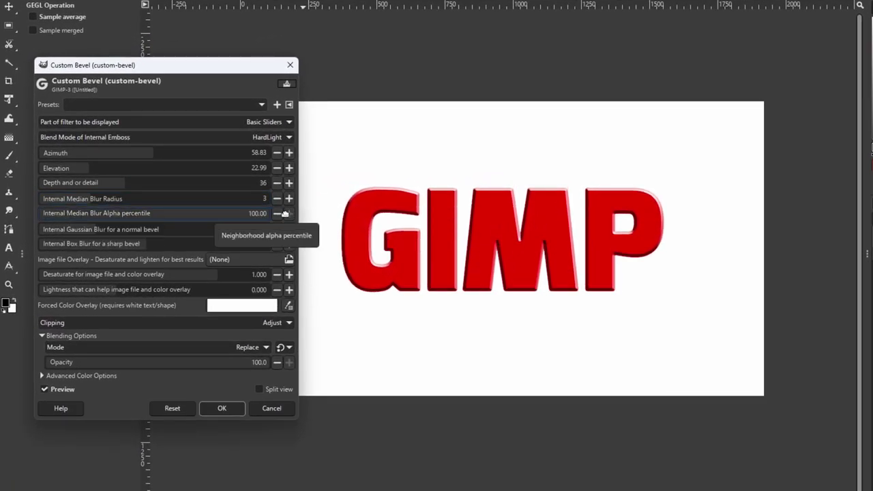
left_click(136, 217)
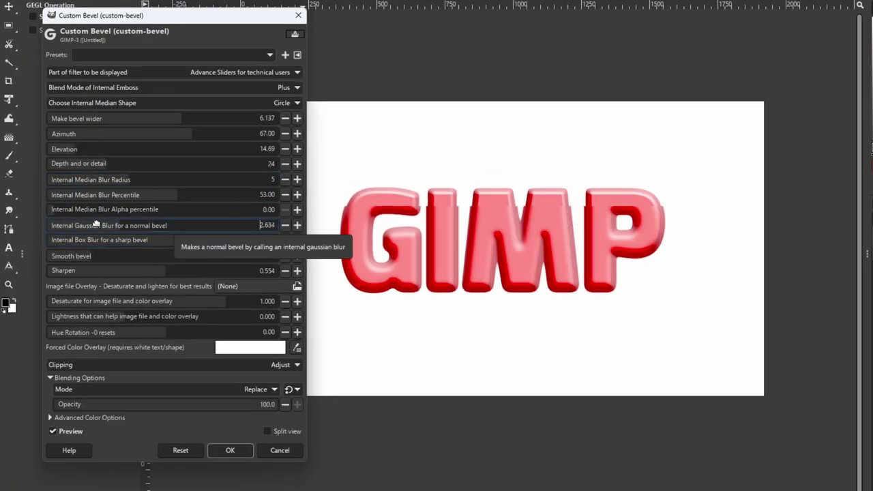
- Set the advanced bevel's Gaussian blur to 3.073 and median alpha percentile to 83.17, and vary the median blur percentile and radius
left_click_drag(259, 226, 129, 226)
left_click_drag(147, 212, 240, 213)
left_click_drag(204, 197, 77, 197)
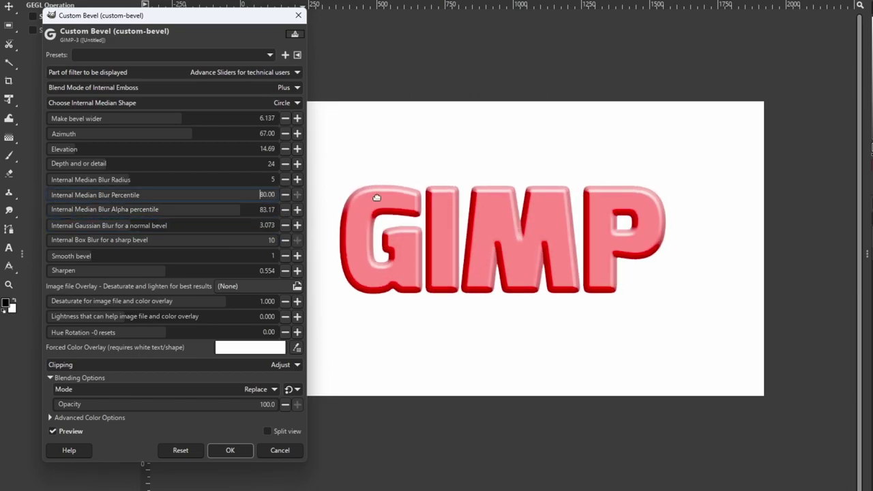
left_click_drag(377, 197, 198, 196)
left_click_drag(129, 182, 286, 164)
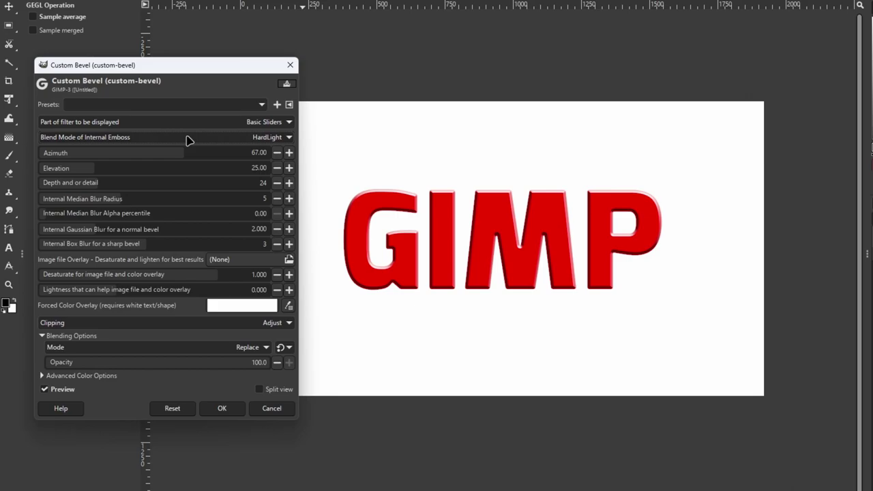
- Check the internal emboss blend modes, switch Custom Bevel to its advanced sliders and move the dialog up
left_click(189, 138)
left_click(192, 139)
left_click(203, 123)
left_click(160, 139)
left_click_drag(191, 68, 198, 19)
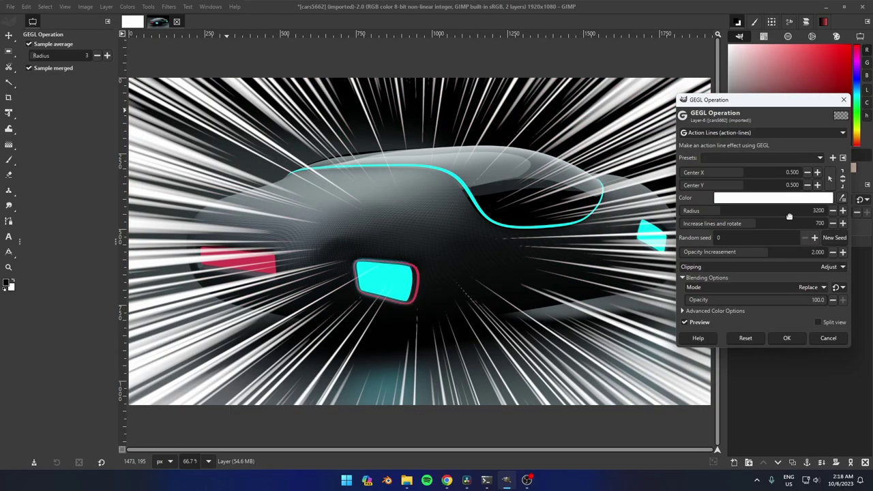
- Center the car's action lines below the canopy at Center Y 0.458, increase their radius and lower the opacity to 14.1
left_click_drag(745, 103, 746, 96)
left_click_drag(750, 176, 766, 174)
left_click(830, 171)
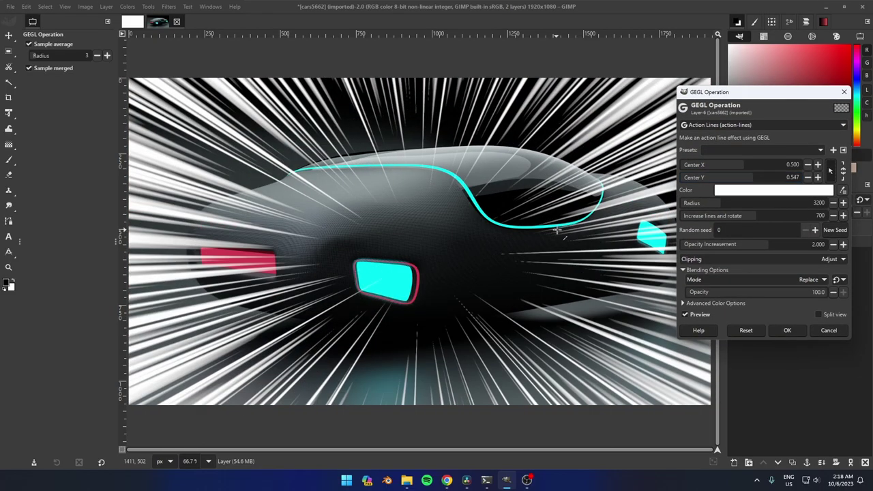
left_click_drag(585, 217, 531, 228)
left_click_drag(720, 206, 782, 207)
left_click_drag(784, 292, 707, 293)
- Set the action lines' Center X to 0.599 and radius to 3990, moving the dialog clear of the car
left_click_drag(713, 93, 354, 154)
left_click_drag(417, 227, 399, 227)
left_click_drag(423, 155, 711, 150)
left_click_drag(682, 262, 652, 250)
left_click_drag(657, 151, 681, 143)
- Recolor the car's action lines, trying red ff0000 and choosing a light pink
left_click(730, 242)
left_click(682, 225)
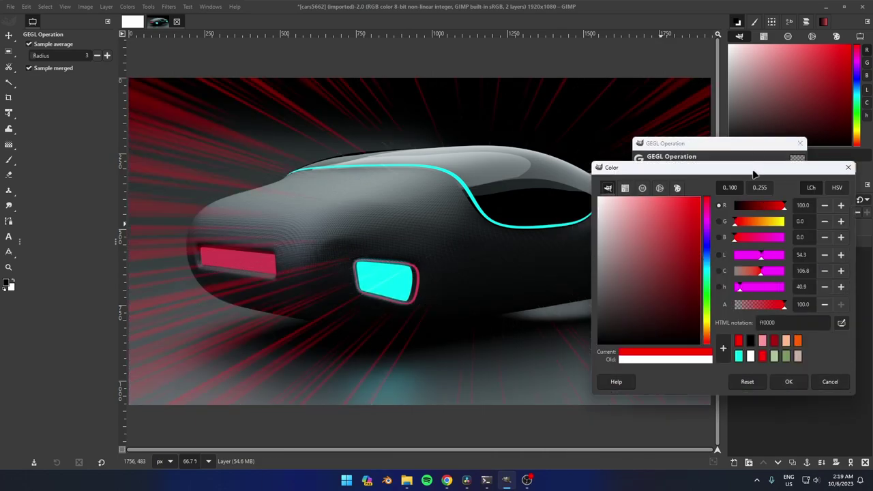
left_click(624, 205)
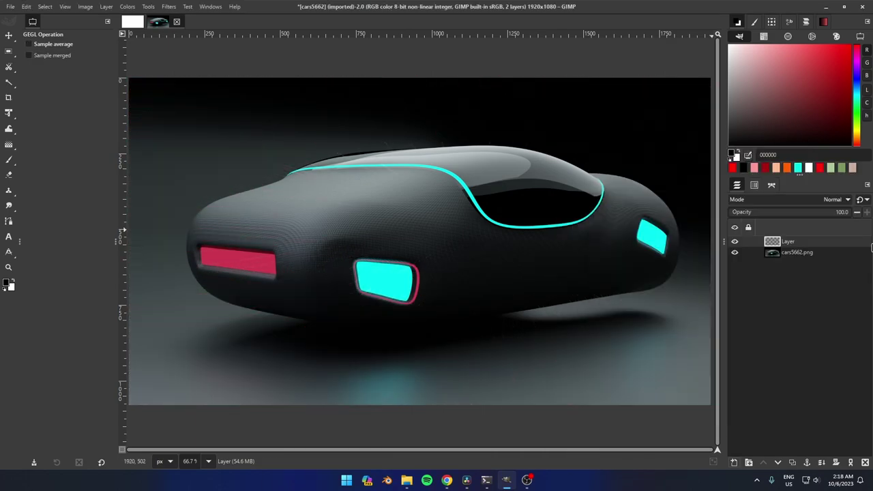
- Search the actions for action, and open Action Lines on the car image's empty layer through GEGL Operation as well
key("slash")
type("action")
double_click(503, 169)
left_click(148, 7)
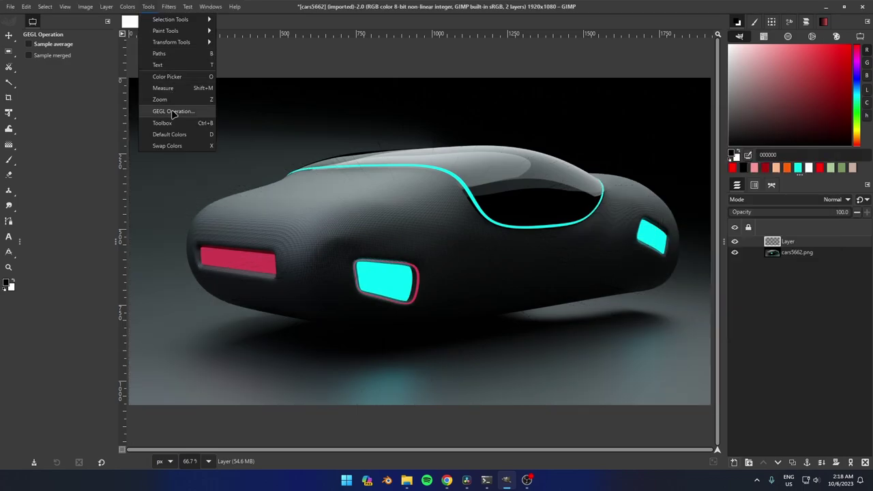
left_click(175, 113)
left_click(139, 94)
left_click(109, 121)
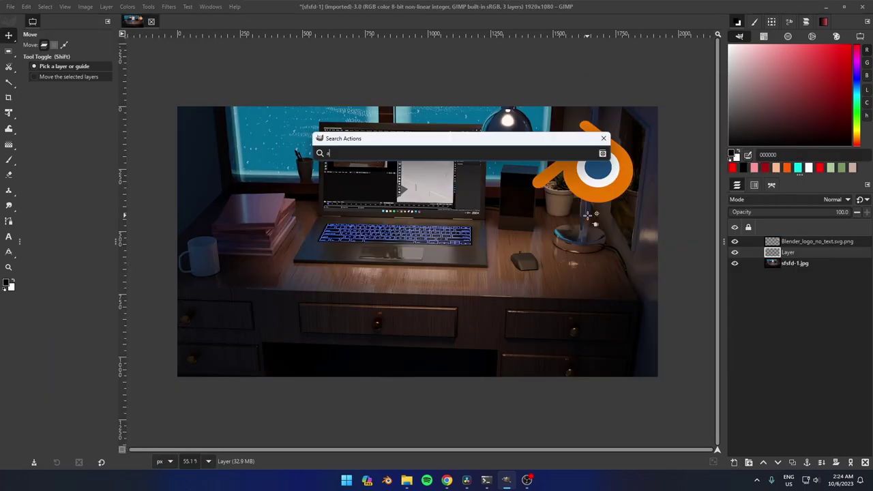
- Open Action Lines on the desk image's empty layer, set the line color to white and the opacity to 10.9
key("Return")
left_click(797, 196)
left_click_drag(658, 197, 616, 162)
left_click(803, 348)
left_click_drag(745, 295, 730, 299)
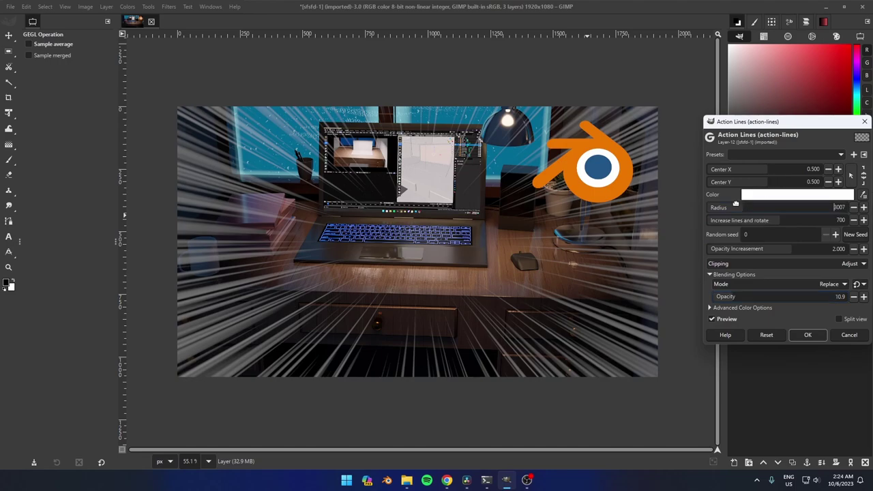
- Set the desk action lines' radius to 6260, readjust their opacity, and apply the effect
left_click_drag(732, 203, 783, 211)
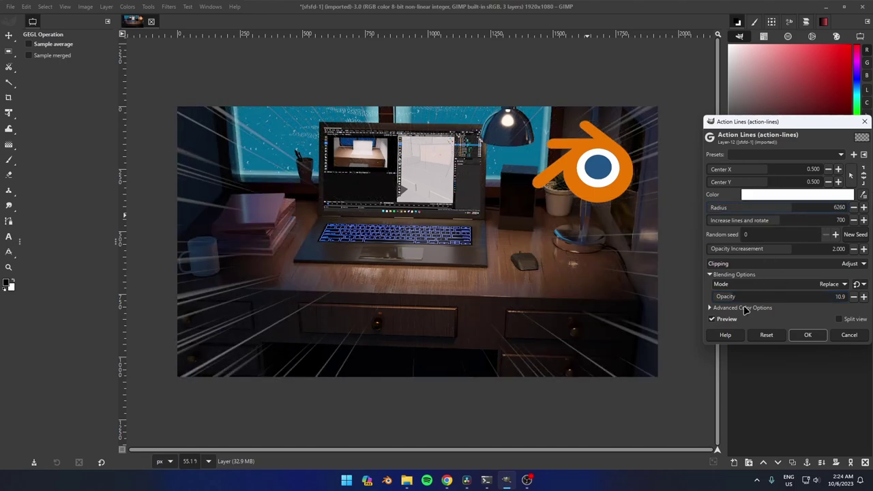
left_click_drag(758, 299, 729, 298)
left_click_drag(735, 121, 607, 103)
left_click(678, 316)
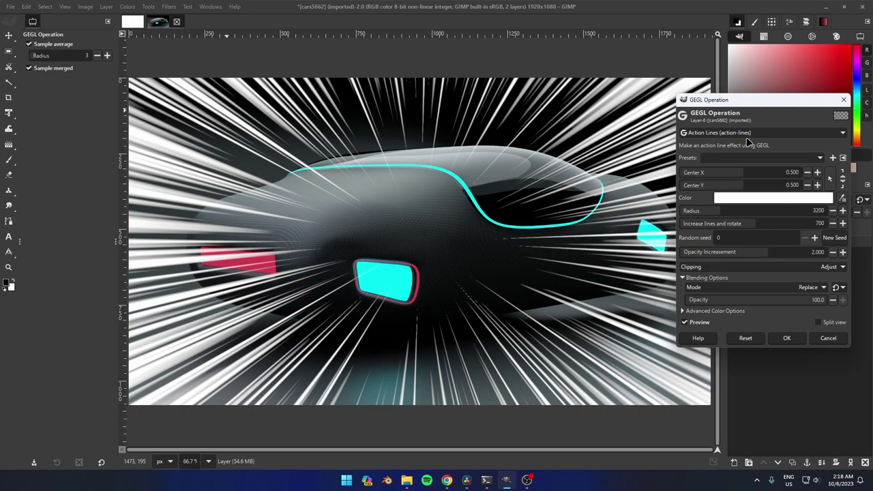
- Pick a new center for the car's action lines at Center Y 0.458, enlarge the radius and reduce the opacity to 14.1
left_click(830, 171)
left_click(555, 224)
left_click(531, 228)
left_click_drag(720, 204, 786, 205)
left_click_drag(785, 293, 707, 293)
- Set the car action lines' Center X to 0.599 and change their blending mode to Merge
left_click_drag(757, 92, 401, 155)
mouse_move(415, 230)
left_mouse_down()
mouse_move(389, 228)
mouse_move(406, 228)
left_mouse_up()
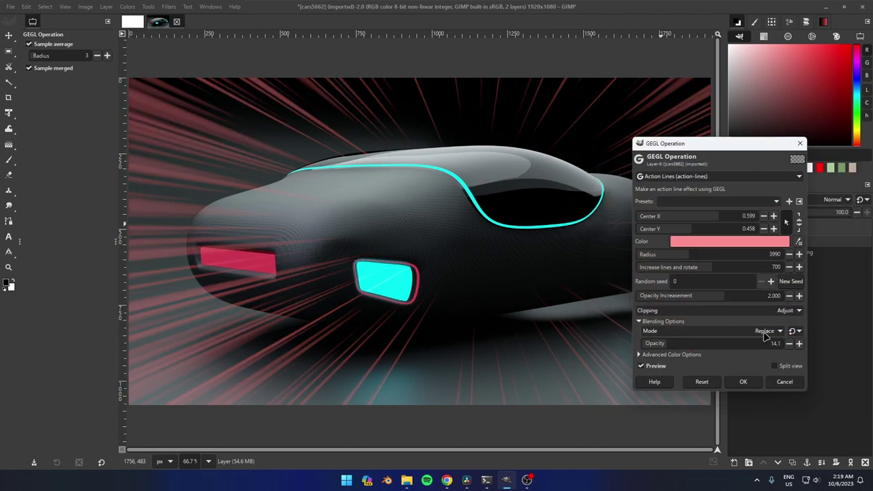
left_click(719, 332)
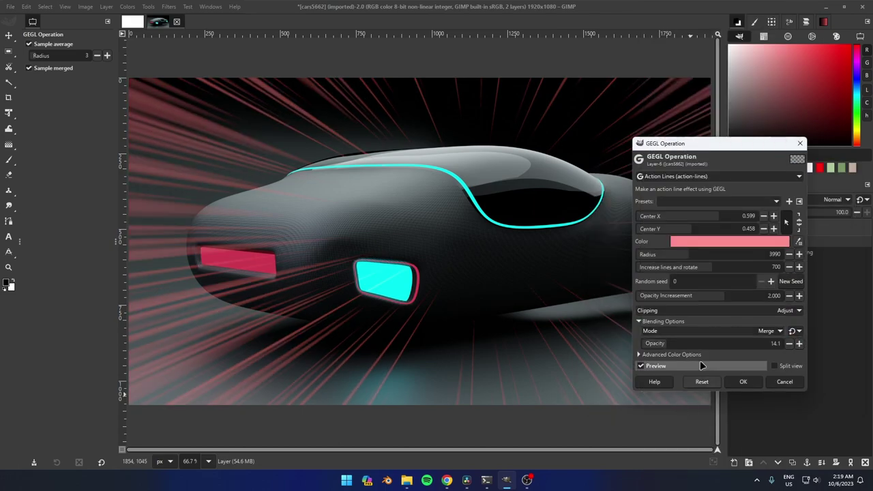